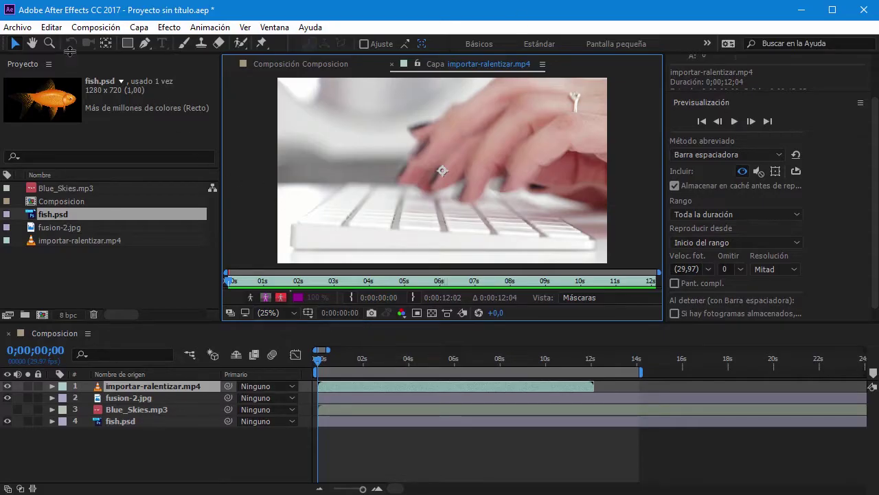
- Open the General page of the preferences through Editar > Preferencias > General
left_click(51, 27)
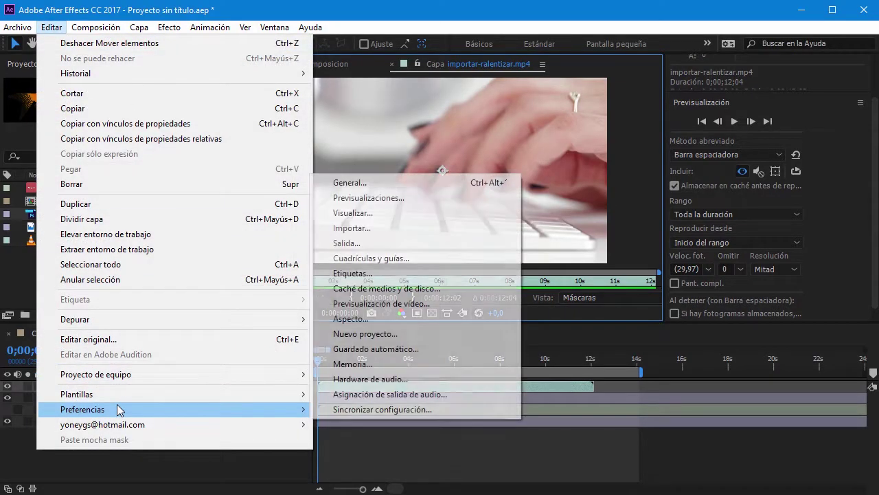
mouse_move(103, 410)
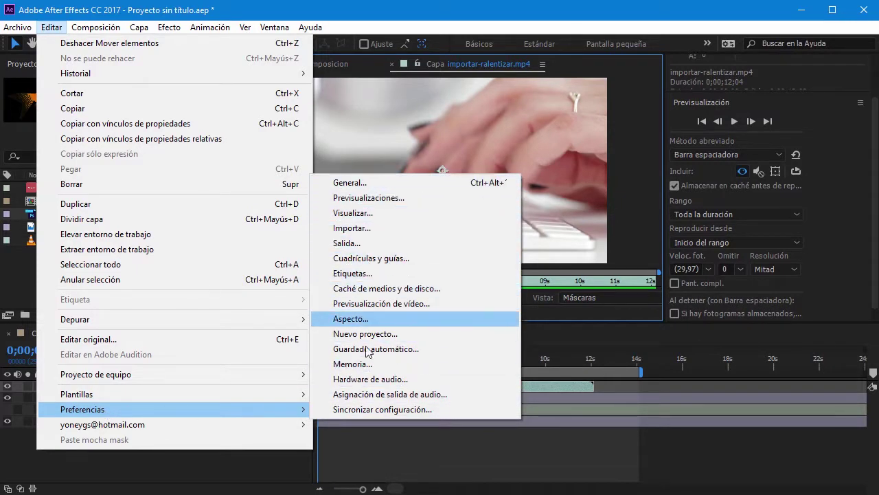
left_click(363, 183)
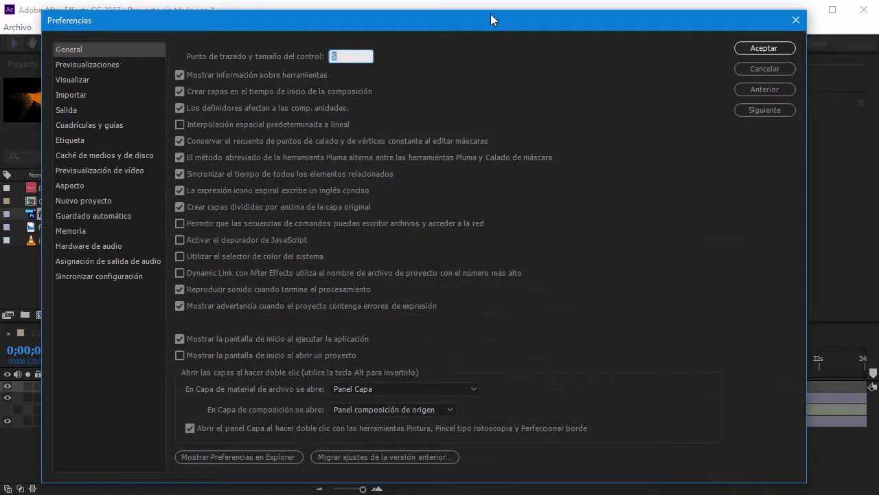
left_click_drag(485, 21, 527, 18)
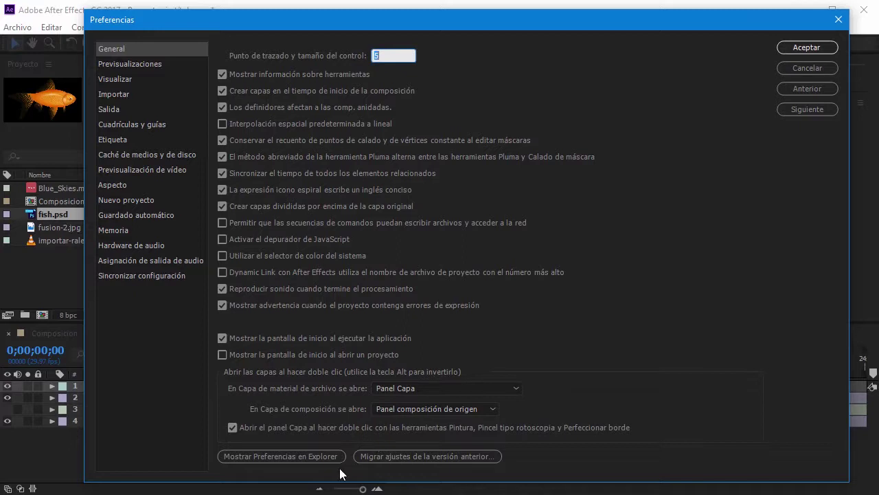
left_click_drag(498, 23, 500, 20)
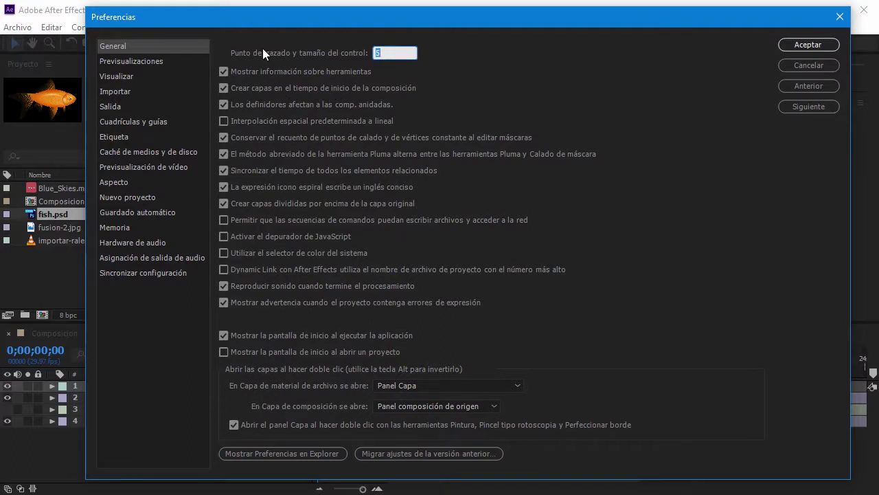
- On Previsualizaciones, keep the adaptive resolution limit at 1/8 and bring up the GPU information
left_click(124, 62)
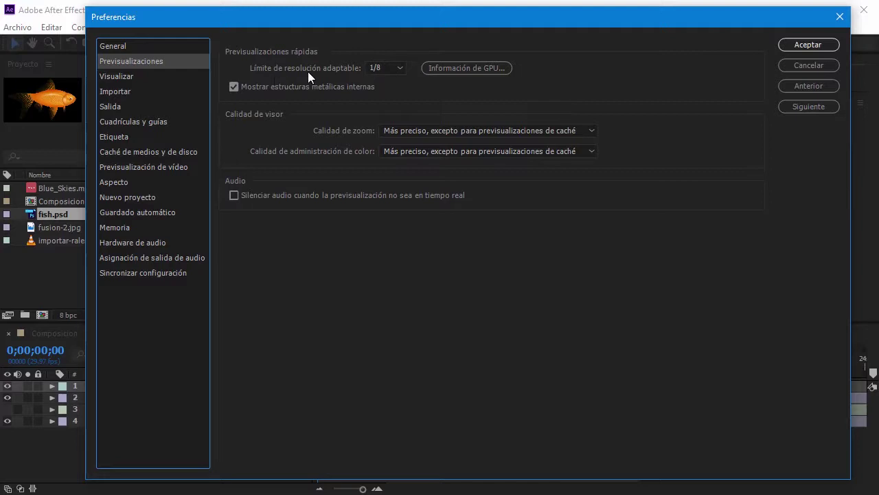
left_click(396, 69)
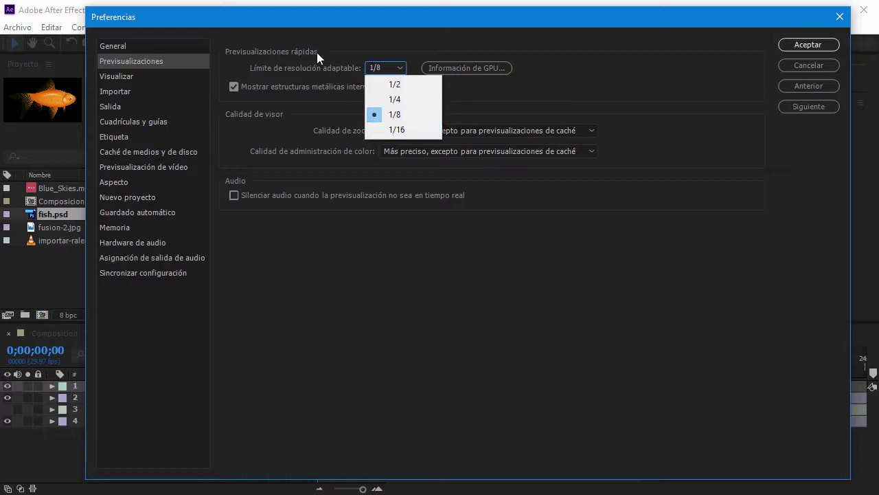
left_click(404, 115)
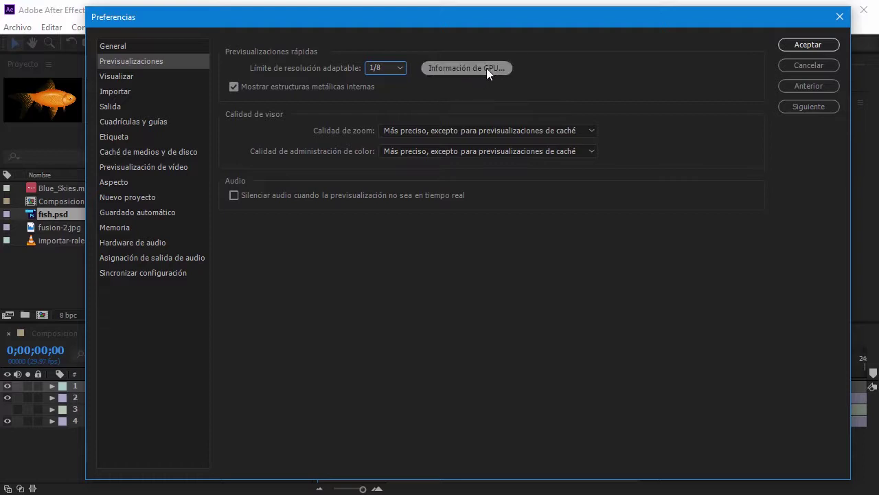
left_click(477, 66)
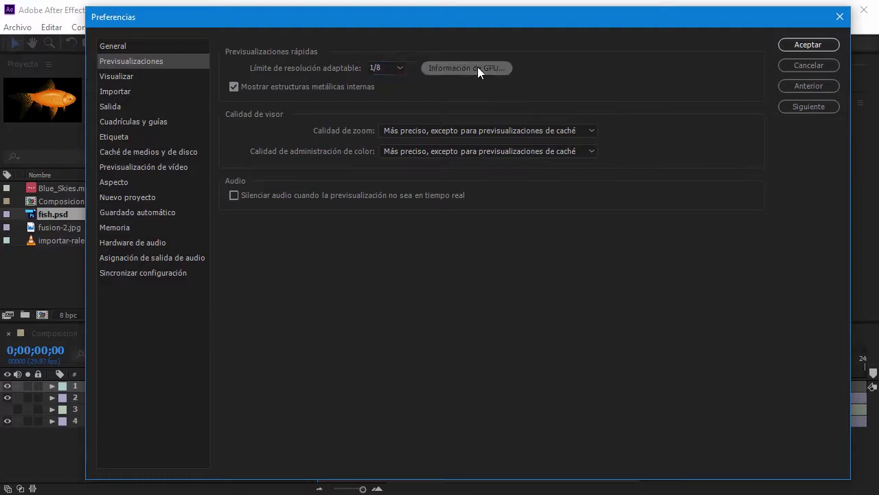
- Keep CPU as the ray-traced renderer in Información de GPU, then cancel the window
left_click_drag(443, 44, 409, 41)
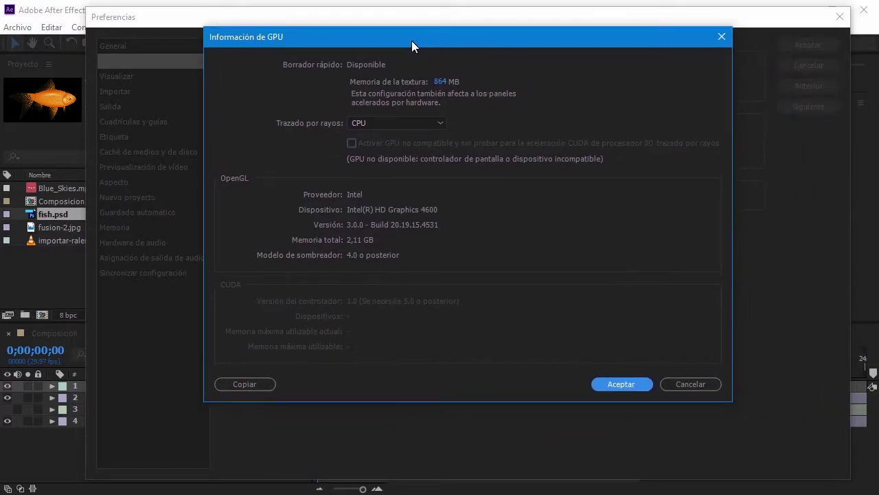
left_click(434, 123)
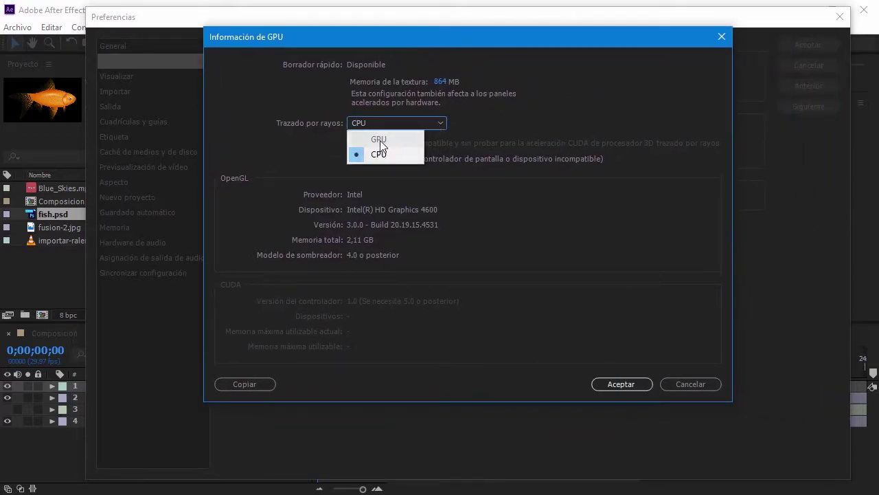
left_click(535, 232)
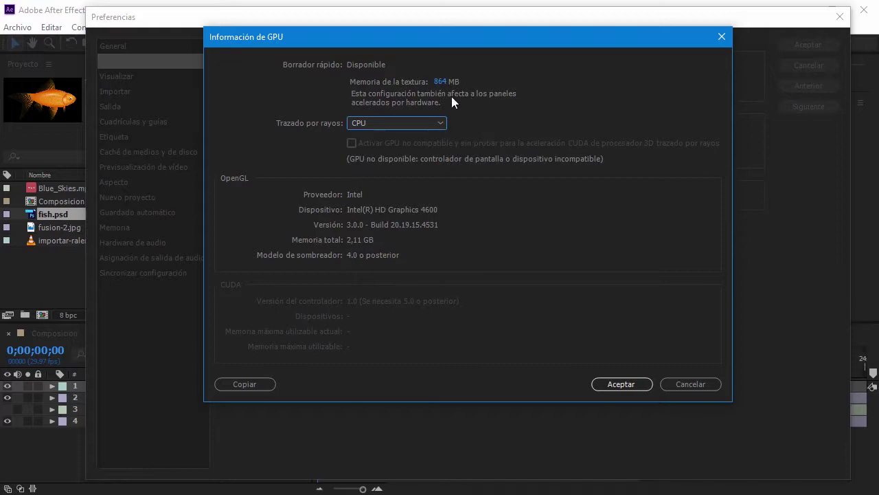
left_click(440, 124)
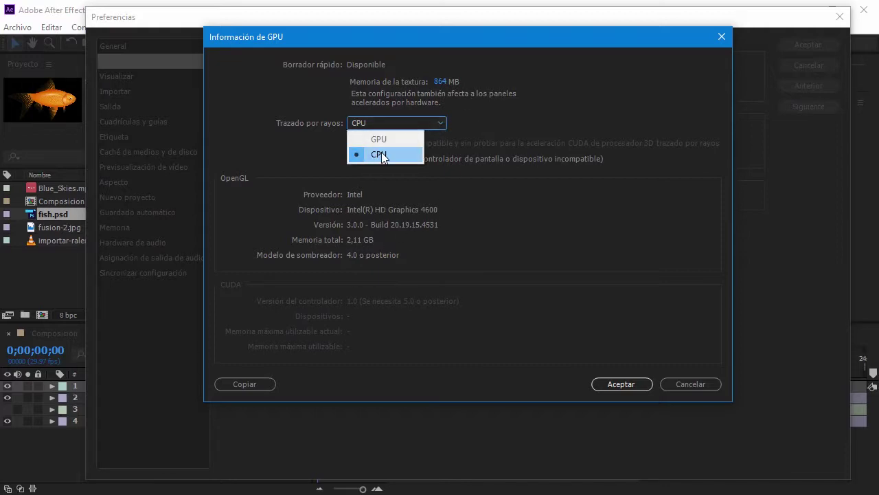
left_click(382, 153)
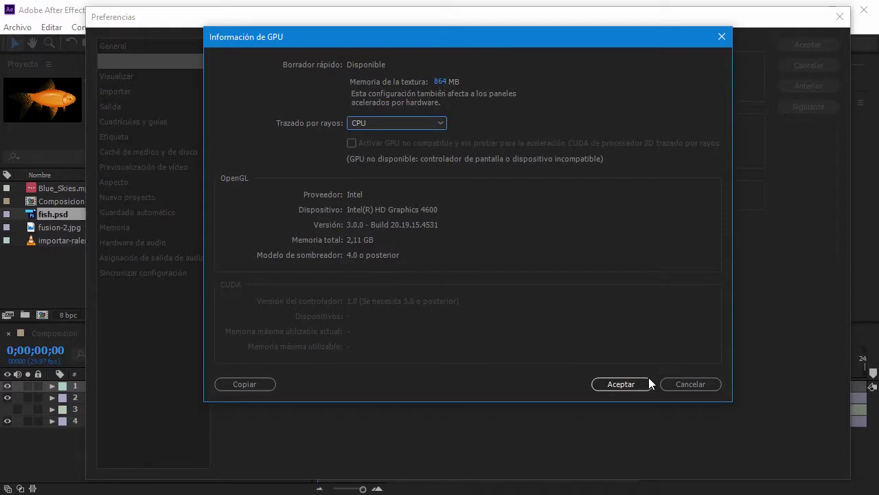
left_click(687, 385)
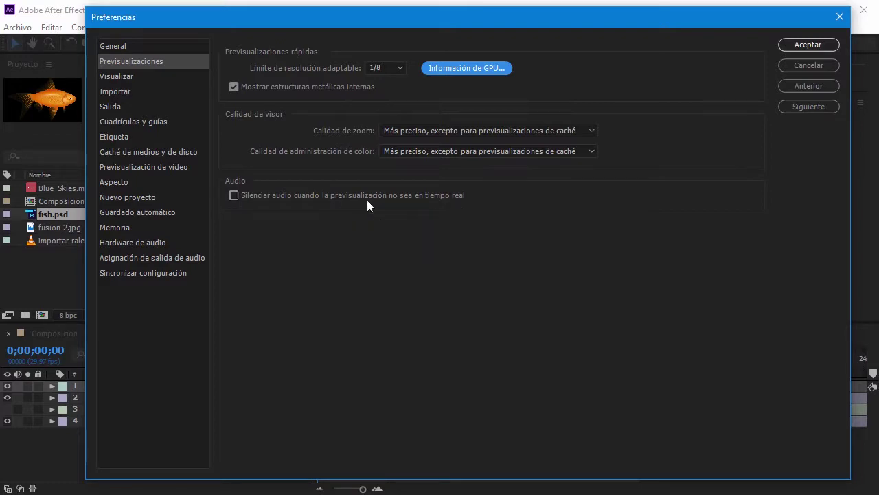
- Browse Visualizar, Importar, Salida and Cuadrículas y guías, ending on the Etiqueta label colours
mouse_move(428, 196)
left_click(118, 77)
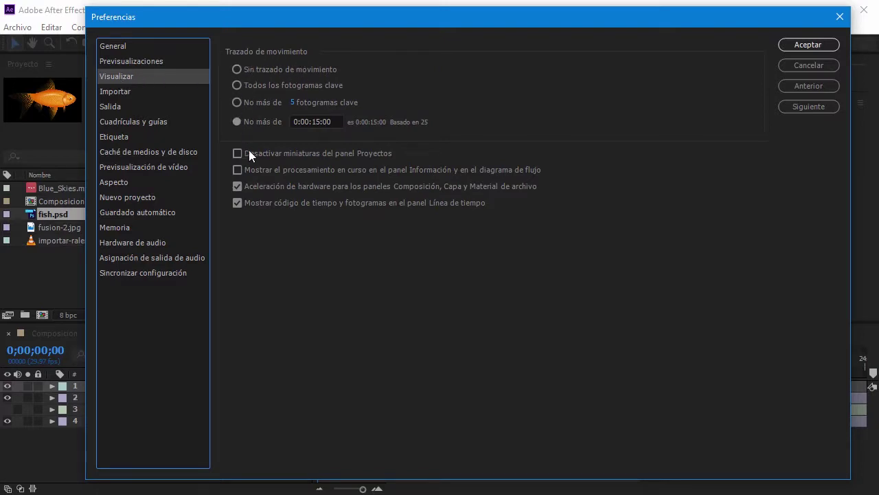
left_click(115, 92)
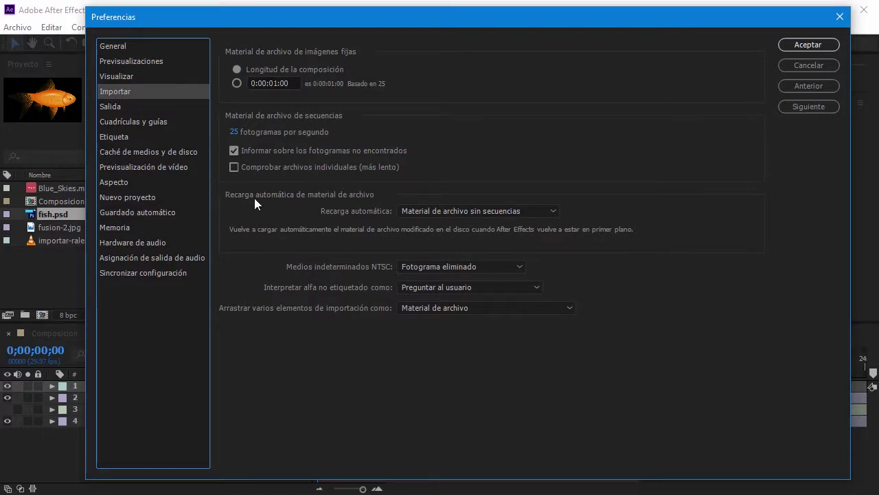
left_click(110, 107)
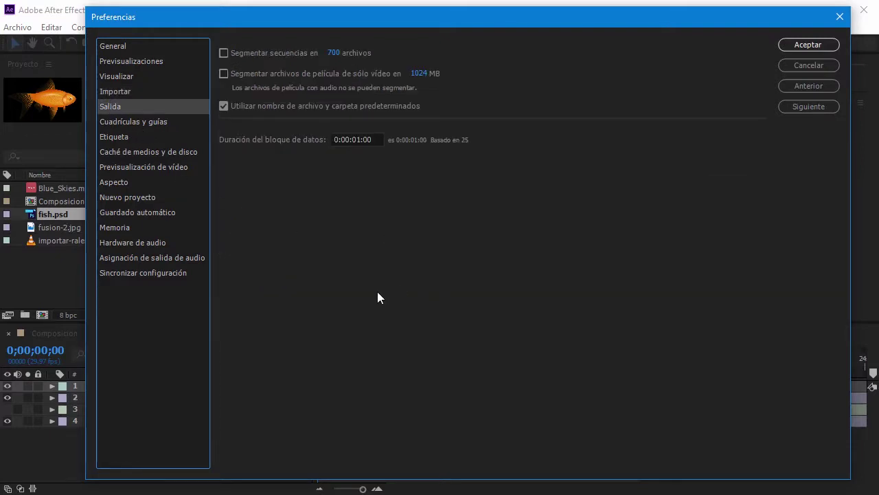
left_click(127, 123)
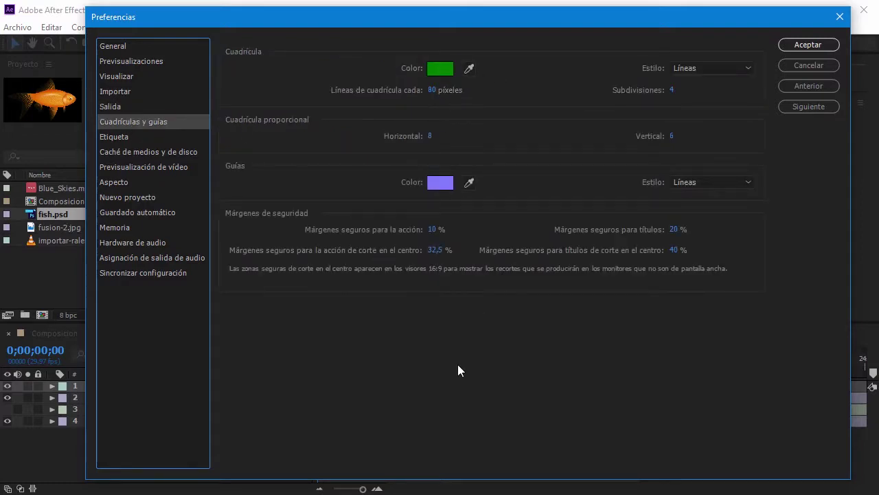
left_click(117, 137)
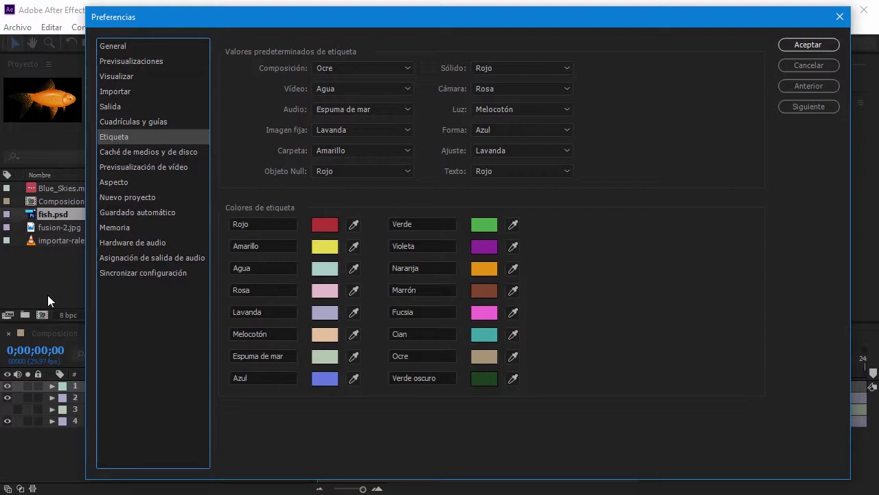
- Show the Caché de medios y de disco page with its 44 GB disk cache, after briefly checking General
left_click(121, 152)
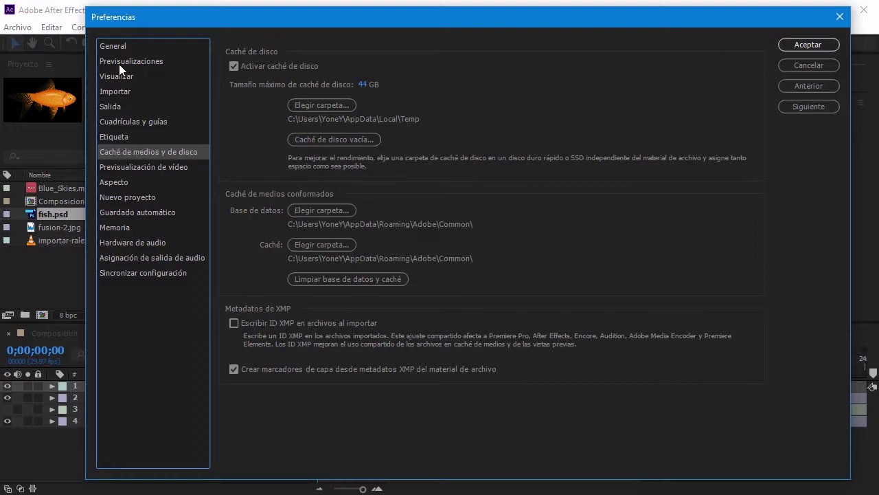
left_click_drag(312, 18, 307, 19)
left_click(107, 48)
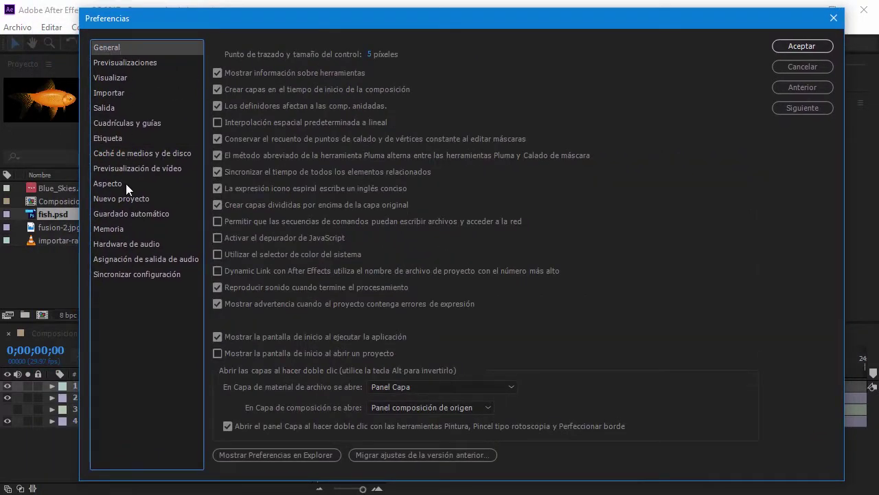
left_click(124, 155)
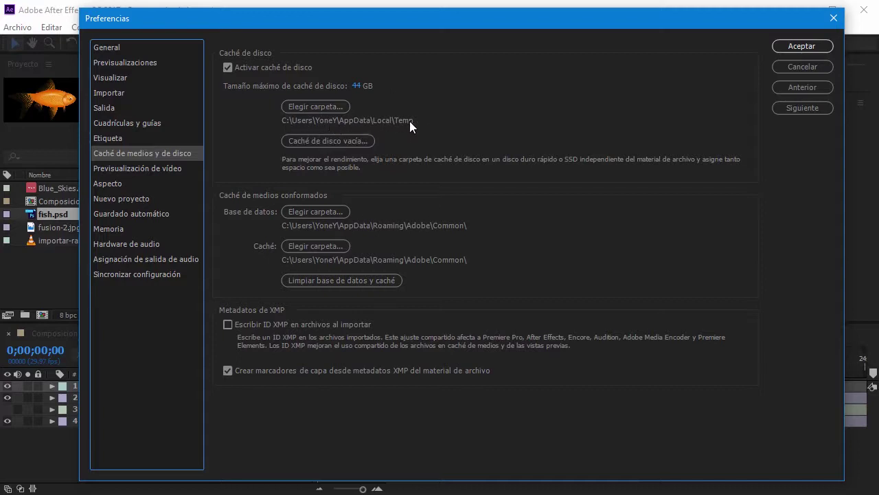
- Empty the 3,9 GB disk cache, clean the media cache database, then show Previsualización de vídeo
left_click(334, 141)
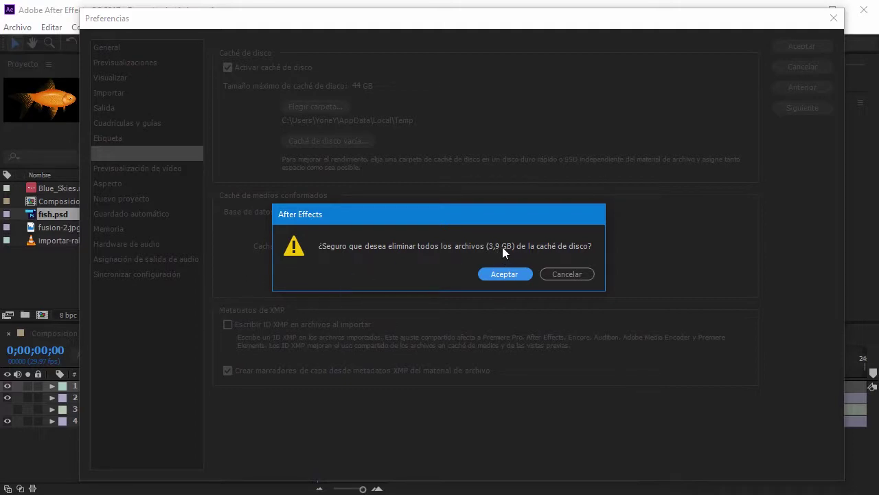
left_click(501, 274)
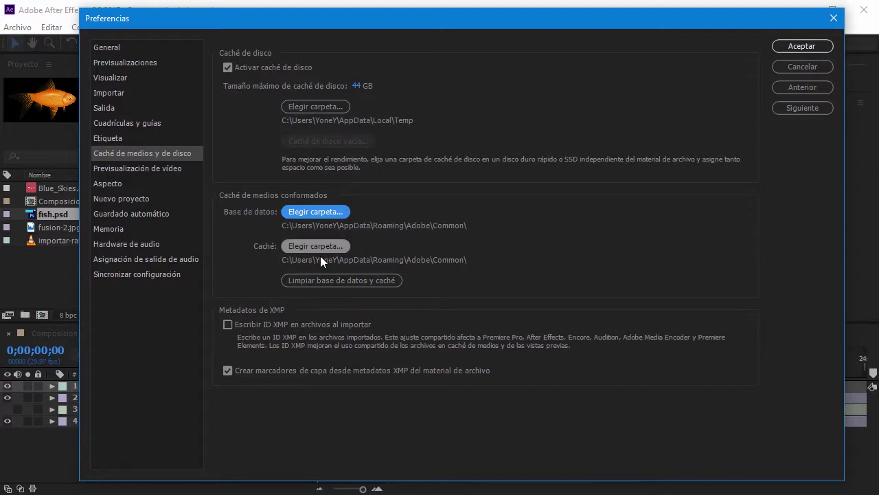
left_click(349, 280)
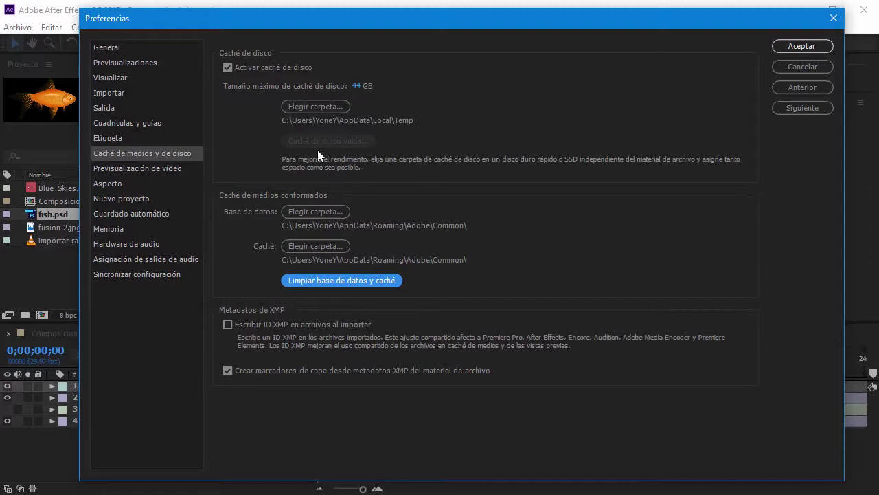
left_click(128, 169)
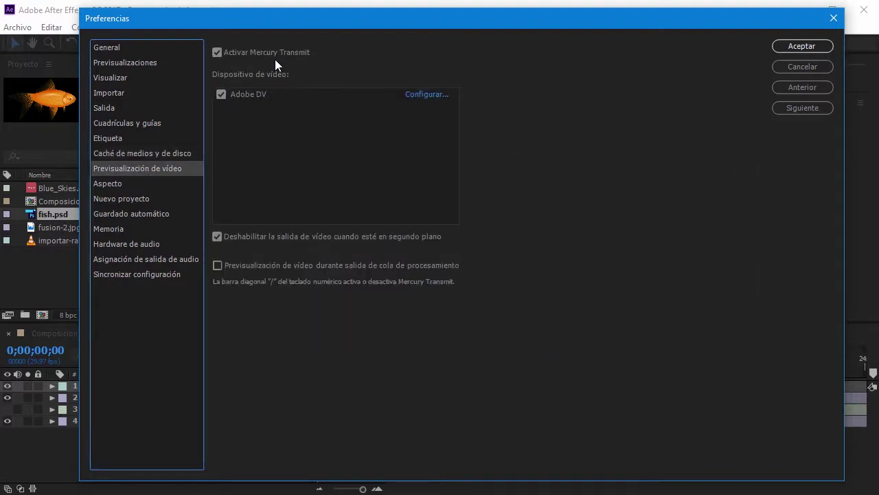
- Preview the lightest Aspecto brightness, return it to darkest, then show Nuevo proyecto
left_click(110, 184)
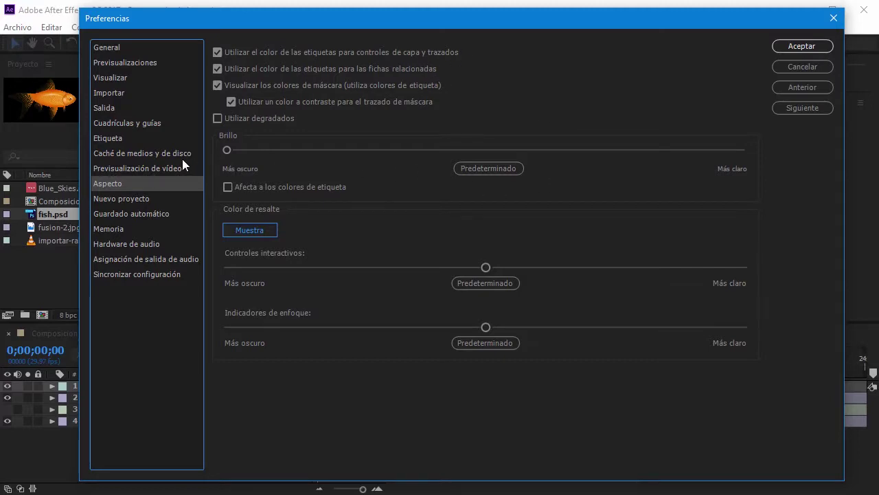
left_click_drag(347, 150, 685, 152)
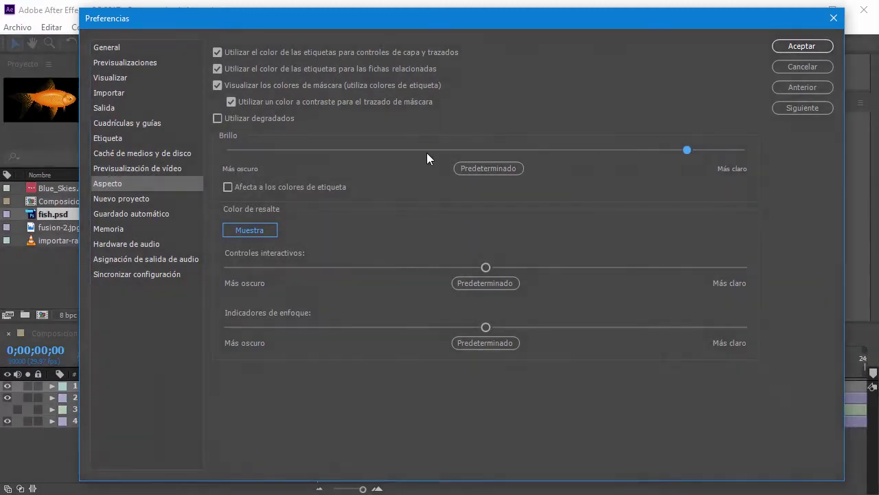
left_click_drag(426, 150, 215, 153)
left_click(112, 199)
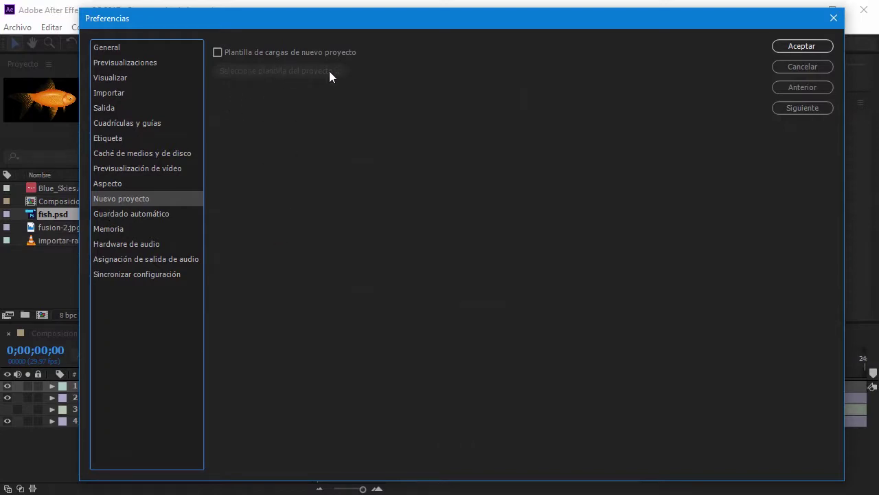
- Show the Guardado automático page, set to save every 20 minutes and keep 5 versions
left_click(145, 215)
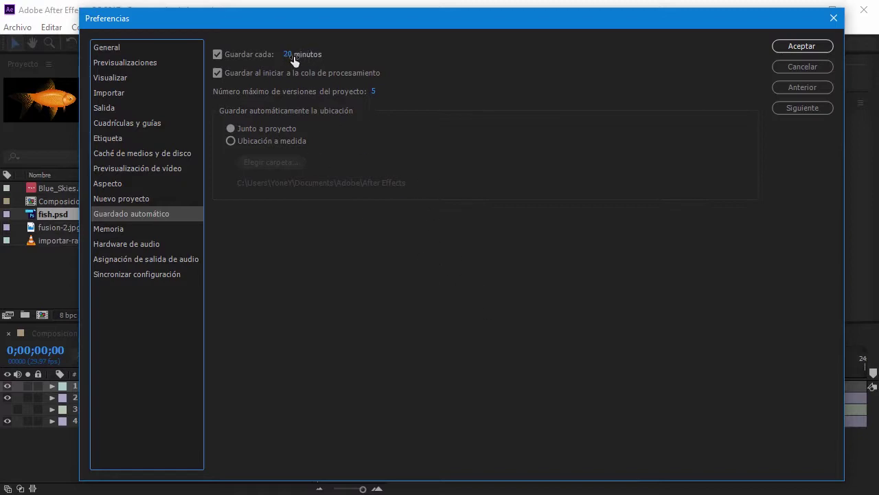
- Change the Guardar cada autosave interval from 20 to 10 minutes
mouse_move(289, 60)
left_mouse_down()
mouse_move(281, 56)
mouse_move(290, 57)
left_mouse_up()
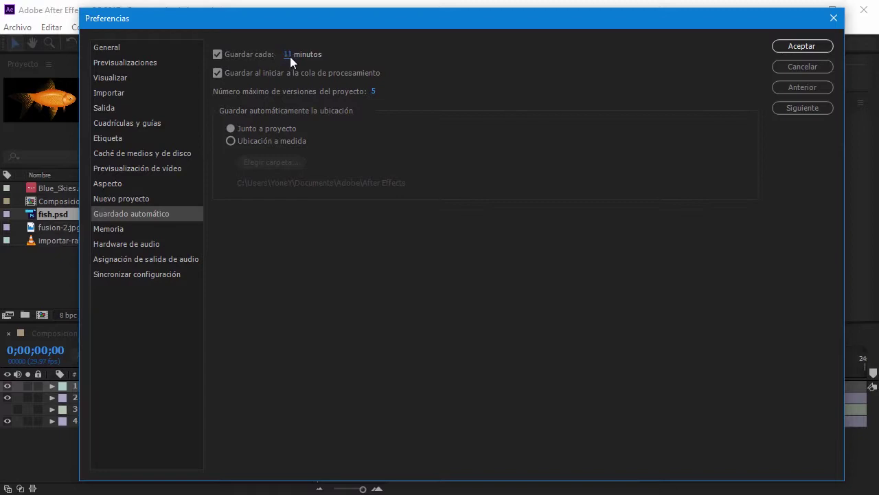
left_click(287, 55)
left_click(308, 54)
key("BackSpace")
type("0")
left_click(463, 85)
- On the Memoria page, raise the RAM reserved for other applications to 6 GB
left_click(117, 230)
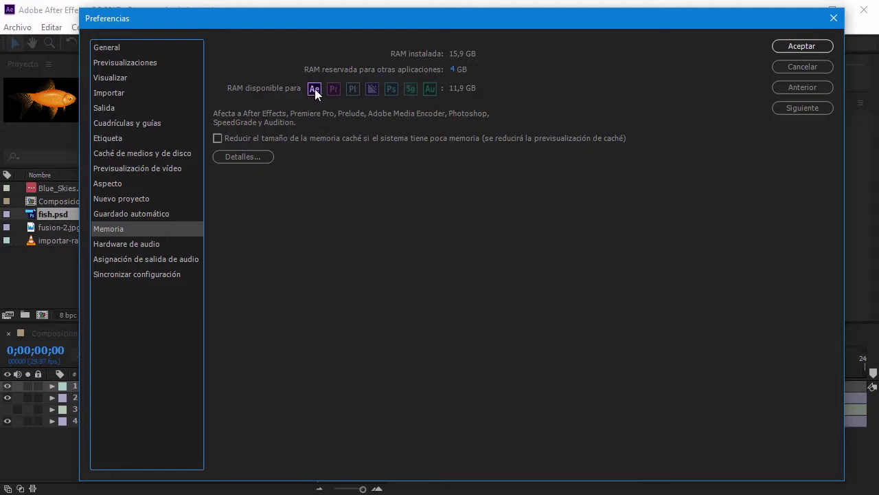
left_click(453, 70)
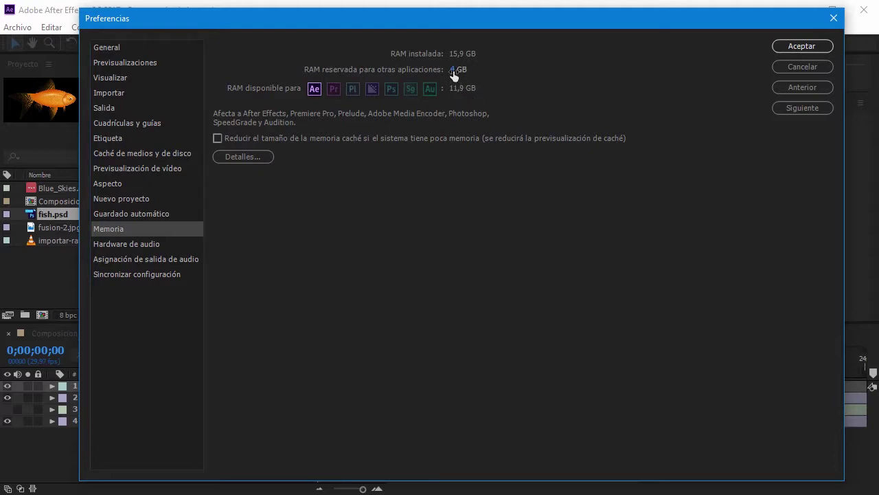
left_click_drag(453, 70, 456, 70)
left_click(453, 70)
key("Return")
left_click(453, 69)
type("3")
key("Return")
left_click_drag(450, 71, 452, 71)
- Review Hardware de audio, output mapping (Izquierda 1, Derecha 2) and sync panes, then return to General
left_click(128, 246)
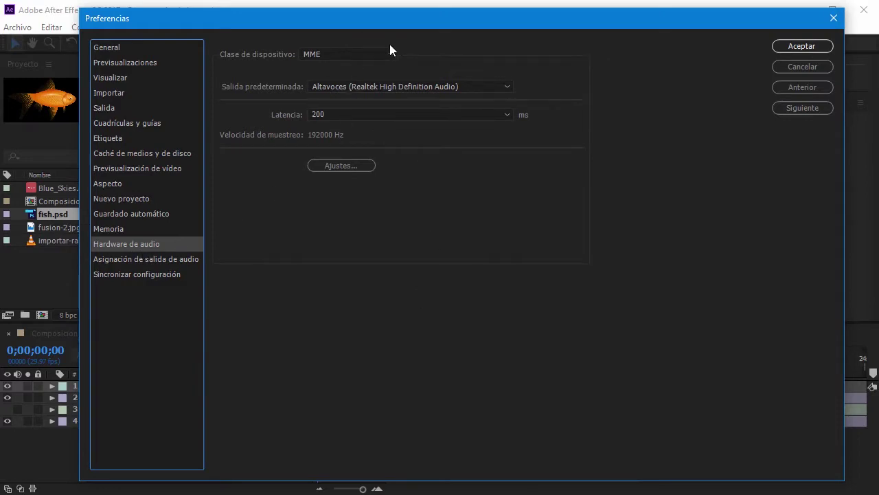
left_click(134, 260)
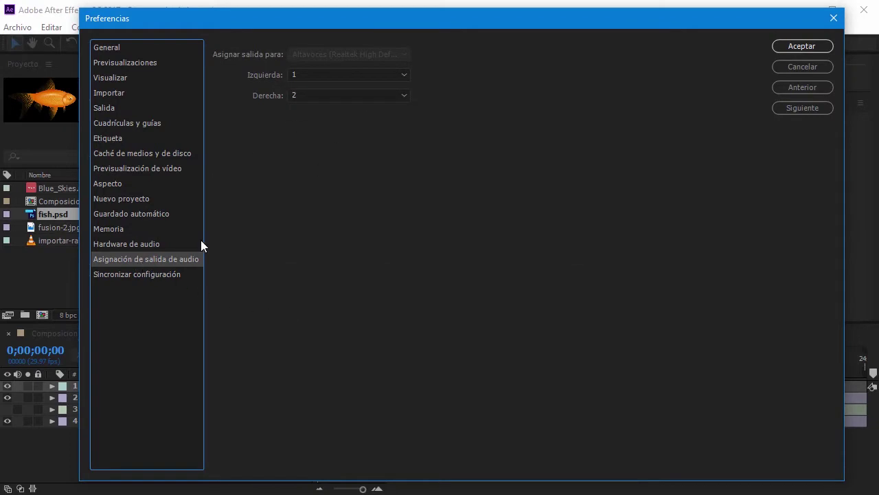
left_click(152, 274)
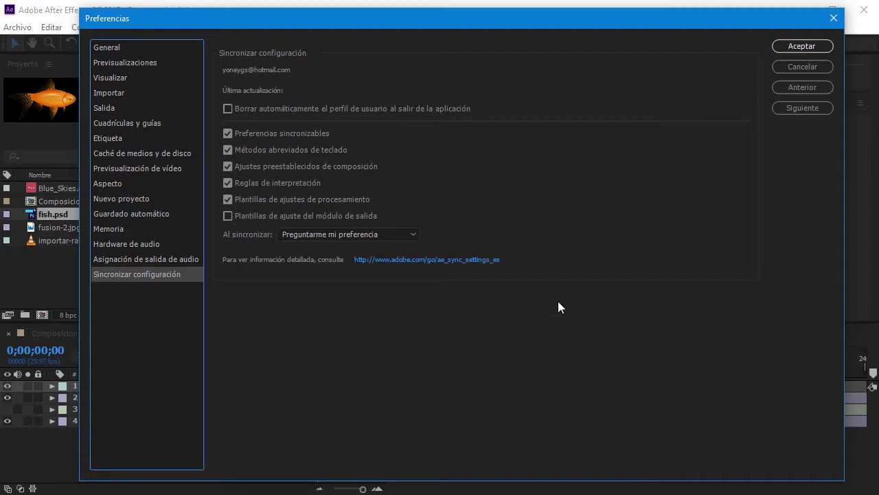
left_click(115, 49)
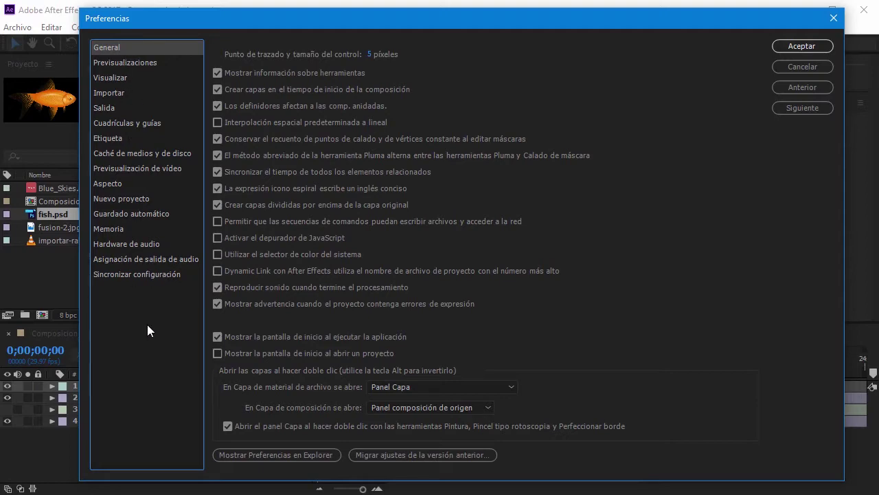
- Confirm the Preferencias dialog with Aceptar to return to the Composicion workspace
left_click(809, 46)
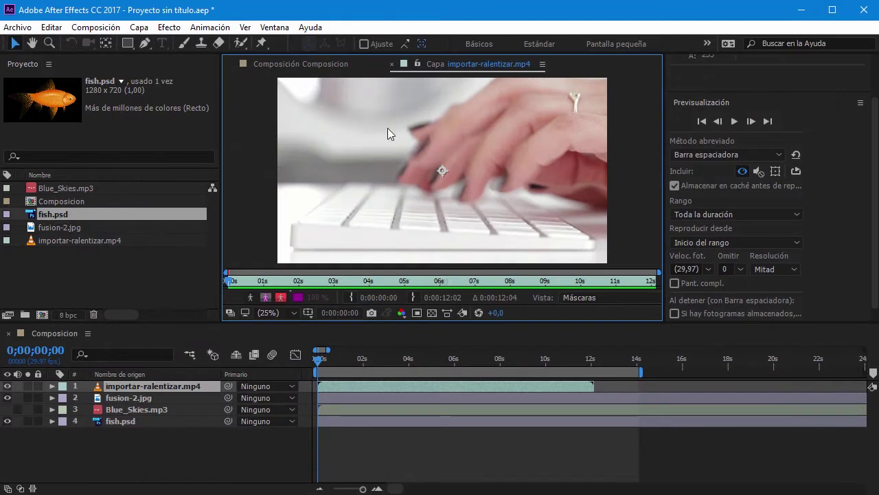